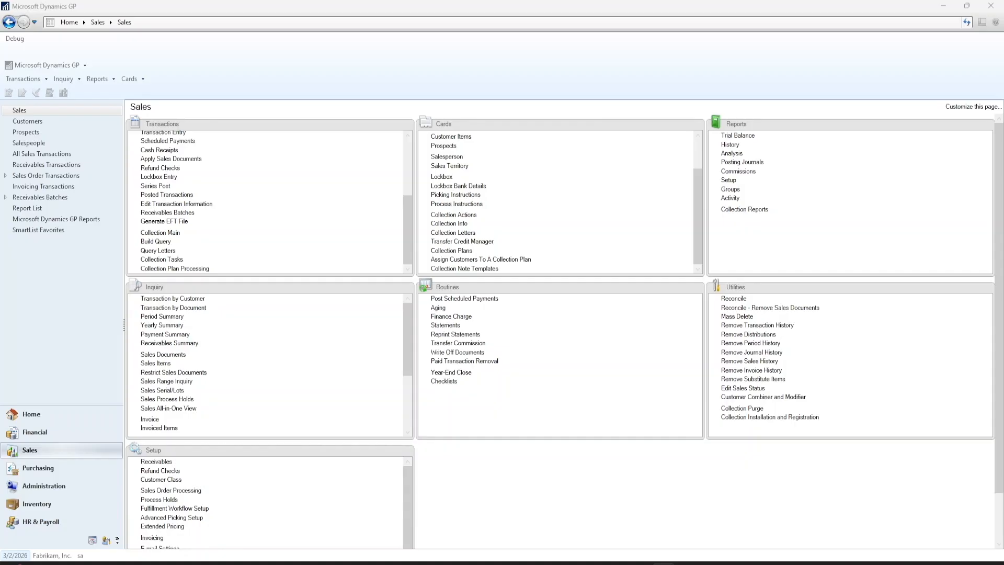
# Open the collection plan setup from the Sales cards and load the GOODCUSTOMERS plan
pyautogui.click(597, 473)
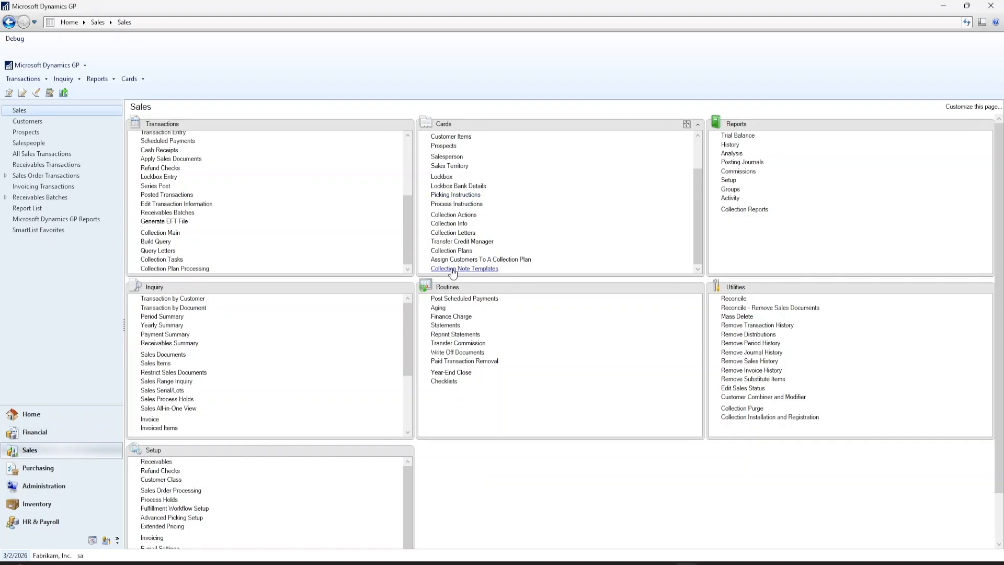
pyautogui.click(463, 254)
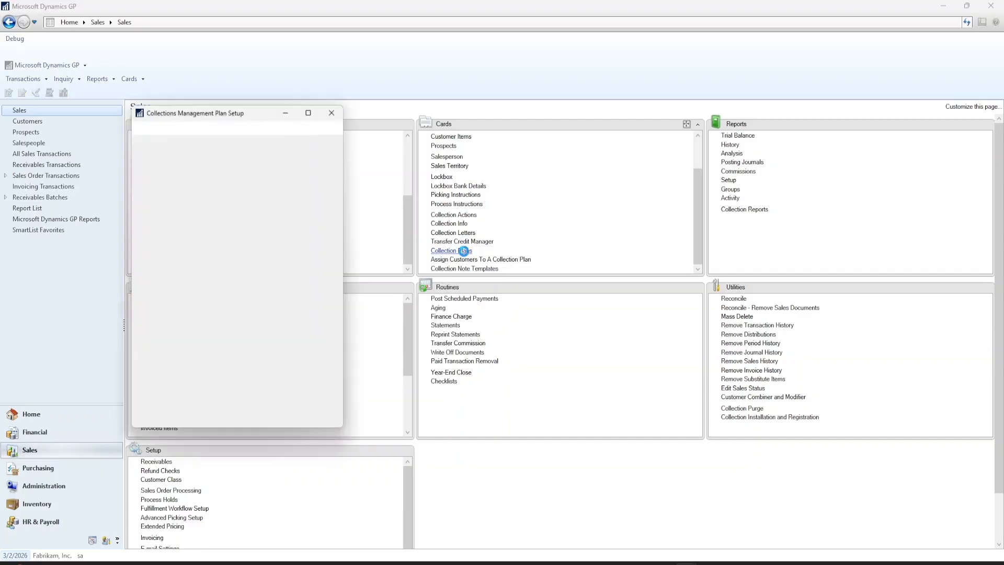
pyautogui.moveTo(213, 113); pyautogui.dragTo(449, 111)
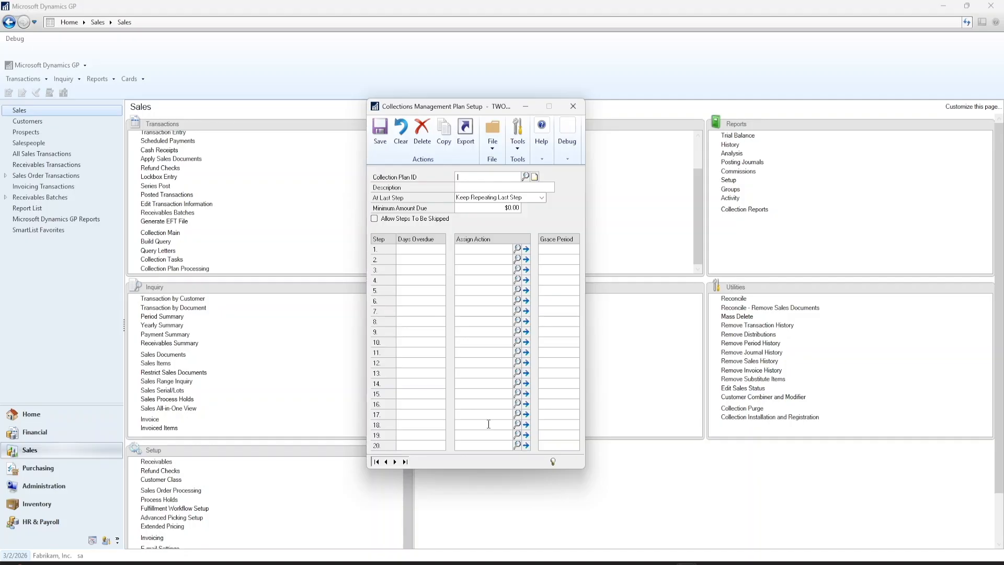
pyautogui.click(526, 176)
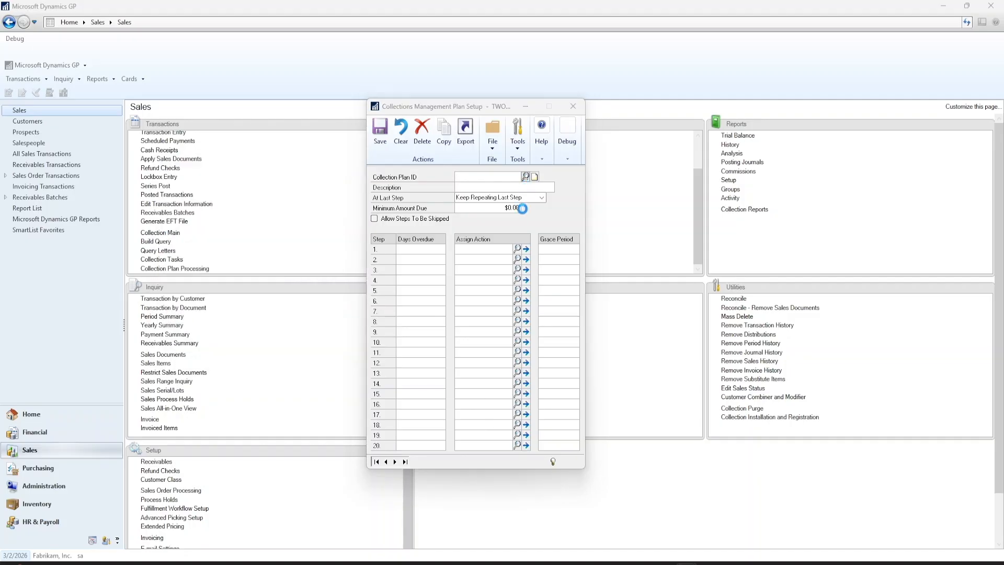
pyautogui.click(251, 279)
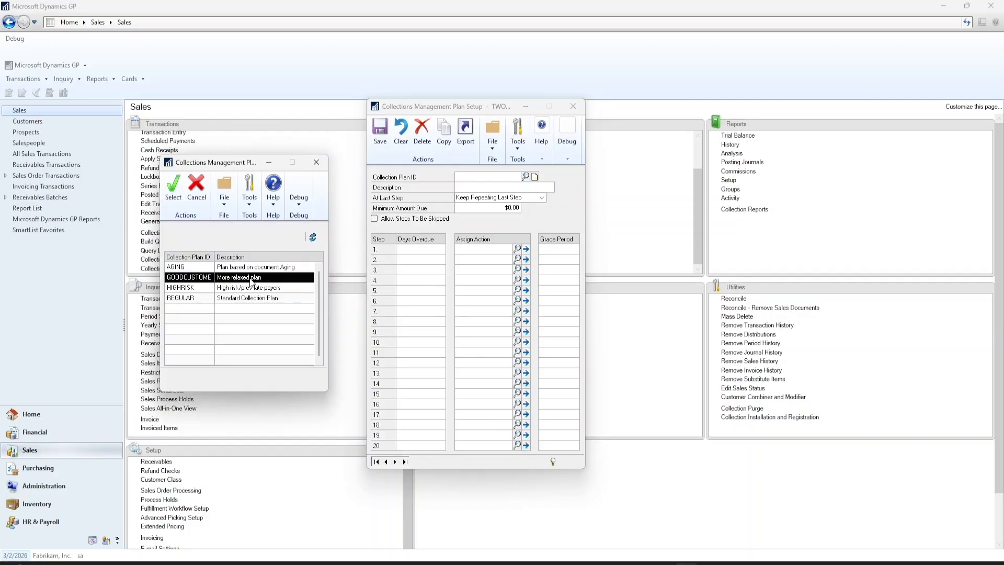
pyautogui.click(174, 189)
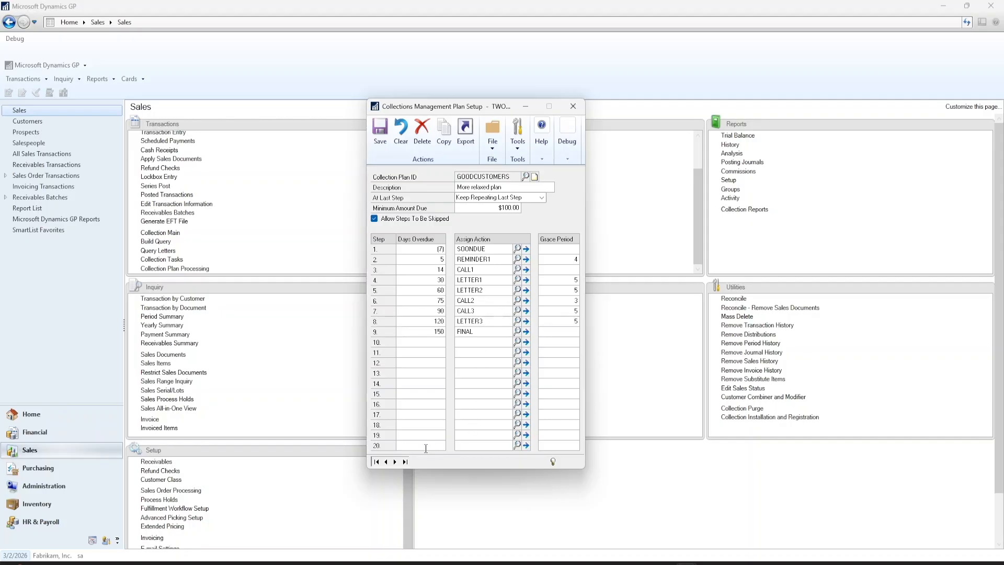
# Browse past the HIGHRISK plan to the REGULAR plan and open its SOONDUE action details
pyautogui.click(395, 461)
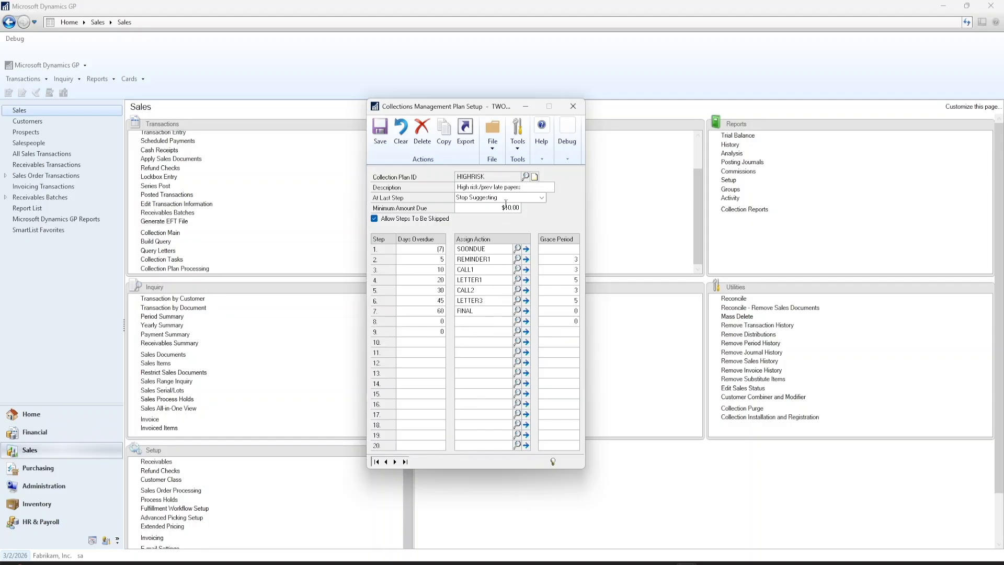
pyautogui.click(395, 461)
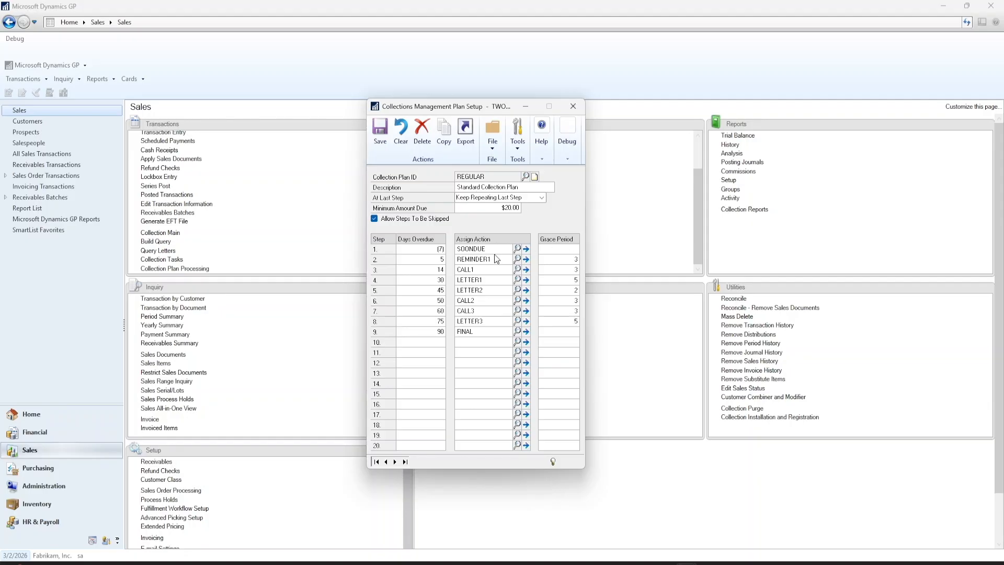
pyautogui.click(427, 250)
pyautogui.click(498, 252)
pyautogui.click(526, 249)
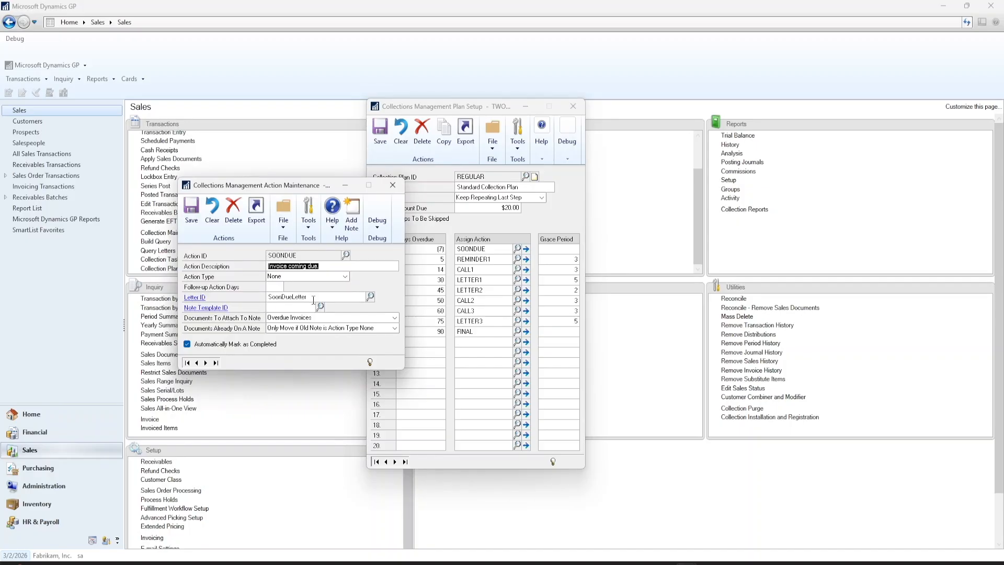
# Examine the SoonDueLetter's invoice attachment options and the invoice and collector merge fields in its text, and close the letter and action
pyautogui.click(194, 298)
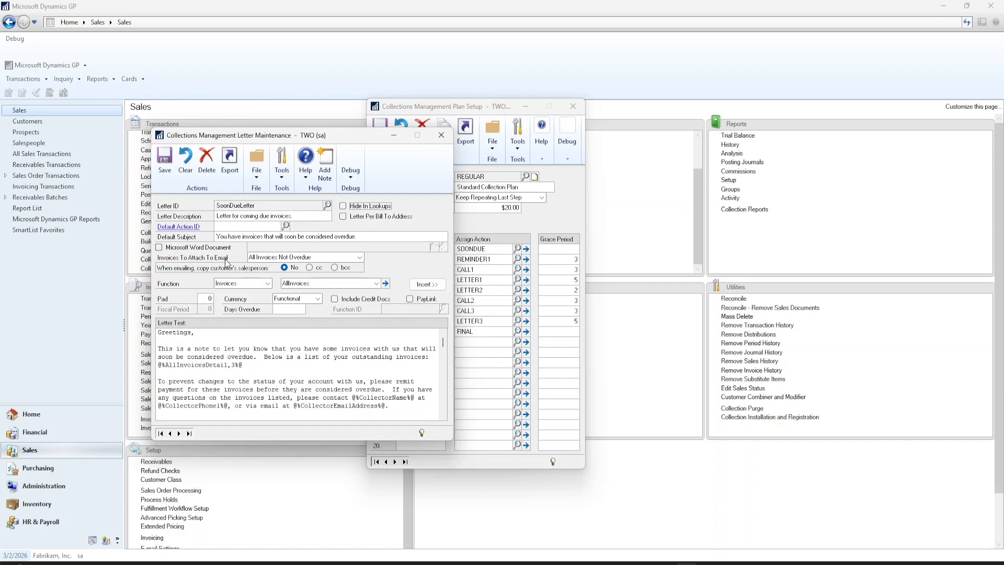
pyautogui.click(360, 258)
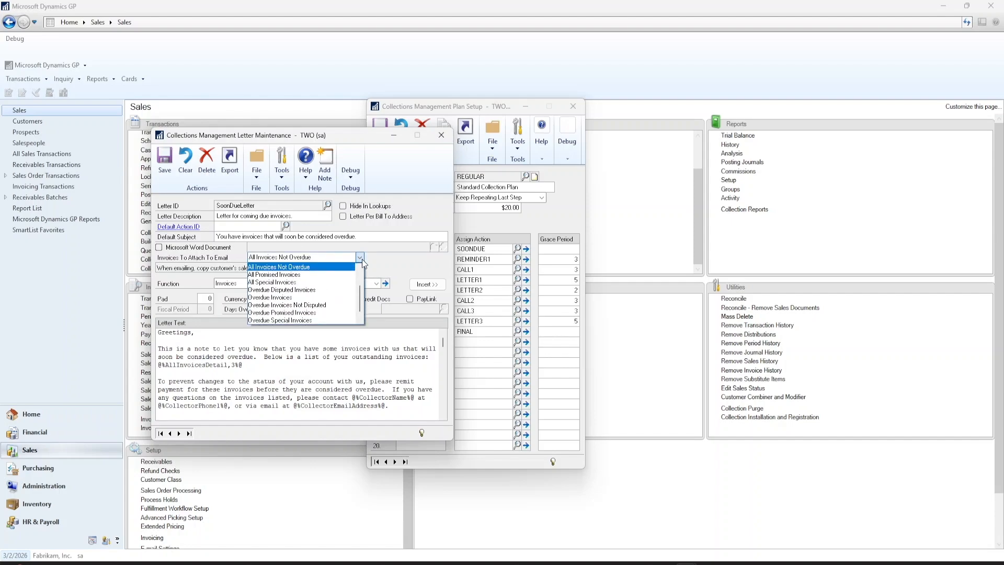
pyautogui.click(361, 258)
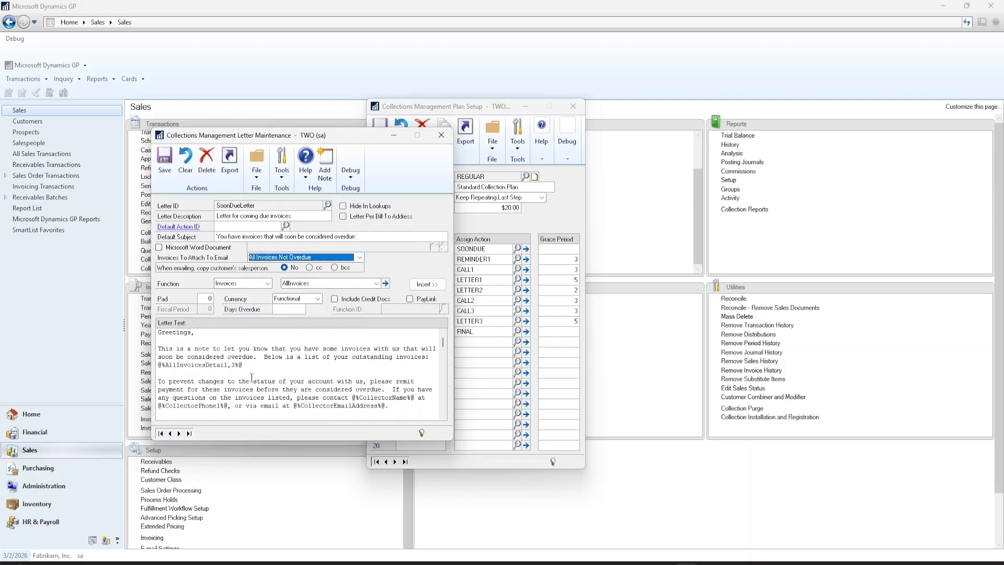
pyautogui.moveTo(244, 365); pyautogui.dragTo(156, 365)
pyautogui.moveTo(231, 407); pyautogui.dragTo(158, 406)
pyautogui.moveTo(293, 406); pyautogui.dragTo(388, 406)
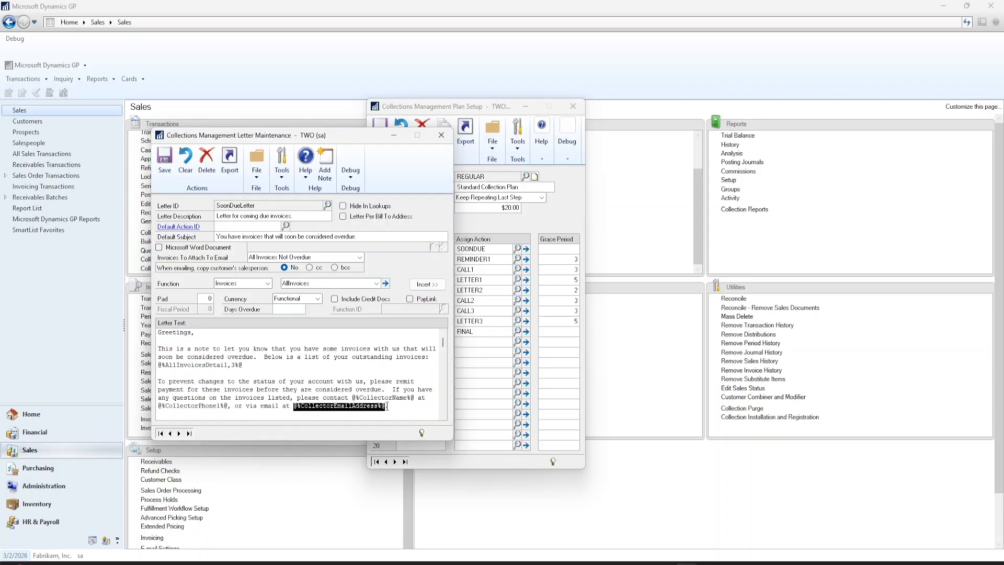
pyautogui.click(441, 135)
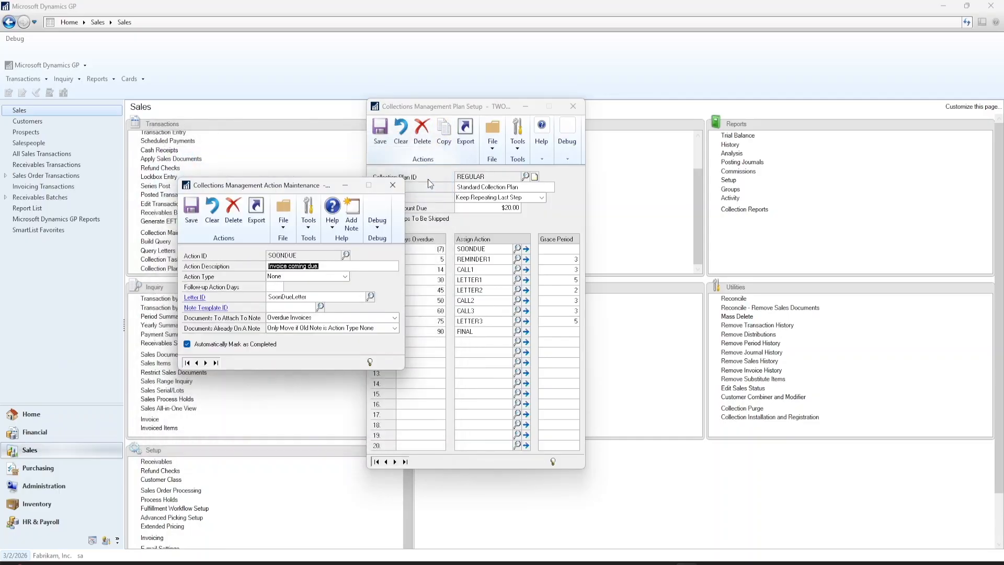
pyautogui.click(392, 185)
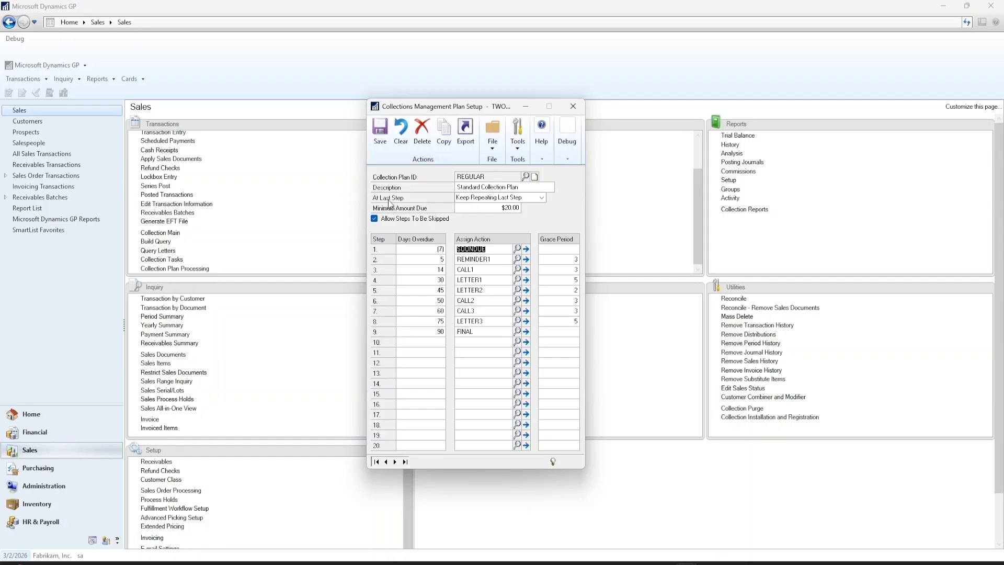
# Check the REGULAR plan's last-step options, review the HIGHRISK and GOODCUSTOMERS plans again, and close the plan setup
pyautogui.click(542, 199)
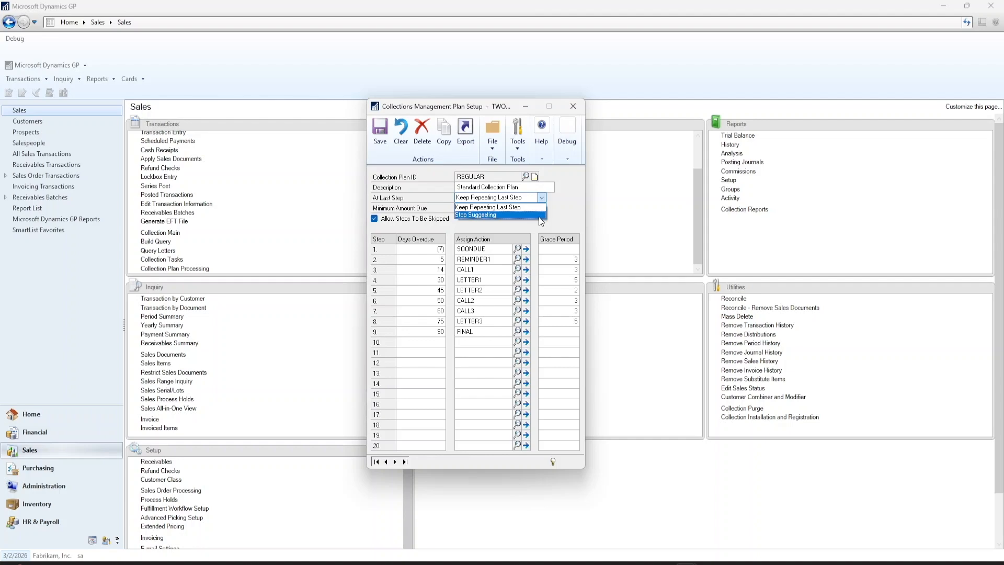
pyautogui.click(542, 201)
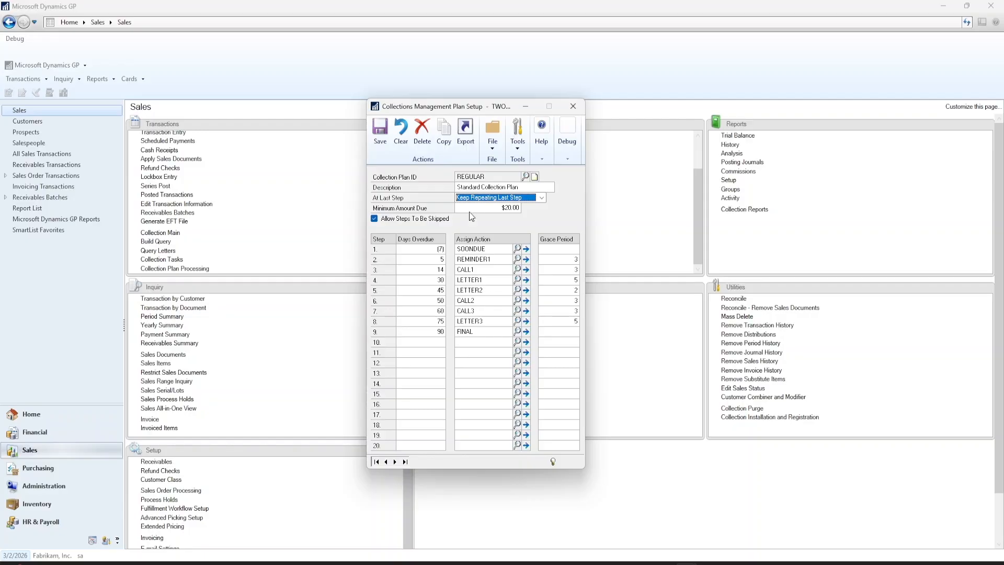
pyautogui.click(386, 461)
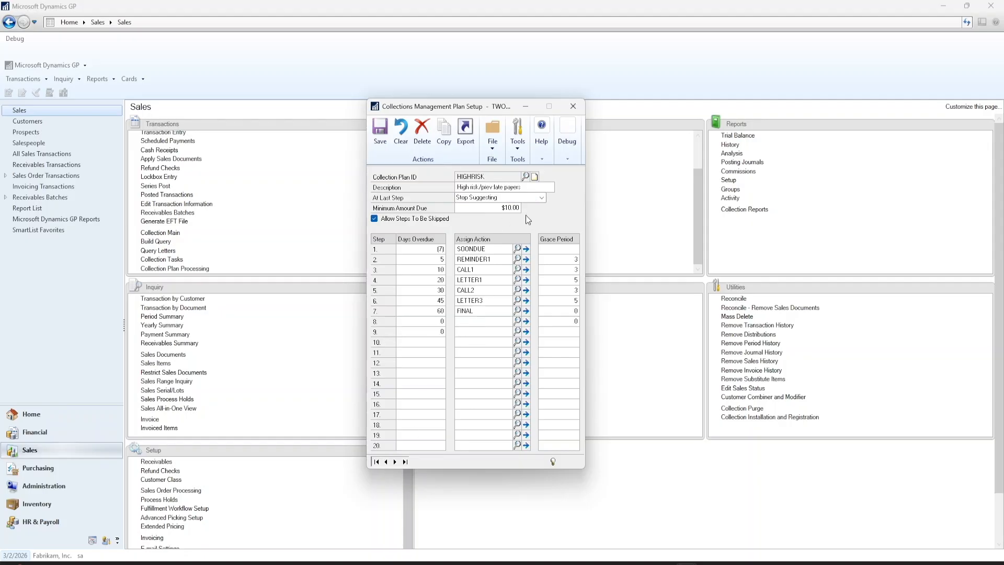
pyautogui.click(386, 461)
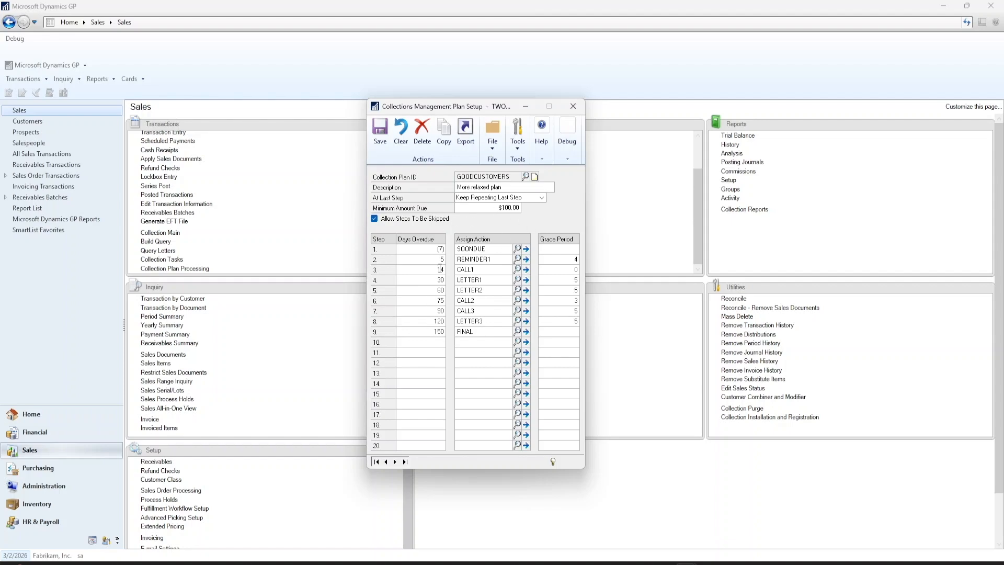
pyautogui.click(574, 106)
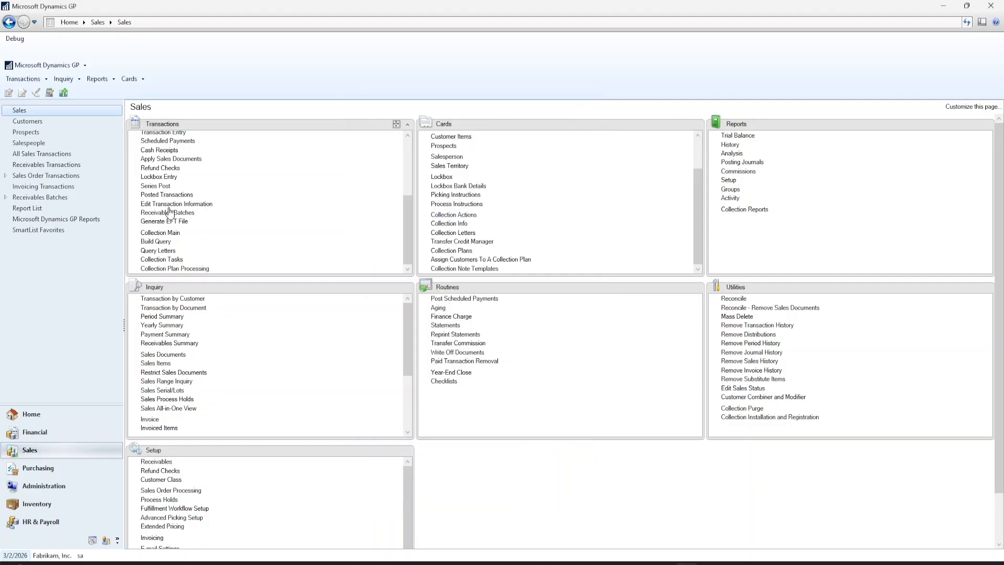
# Open Collection Plan Processing and list the Overdue customers
pyautogui.click(179, 270)
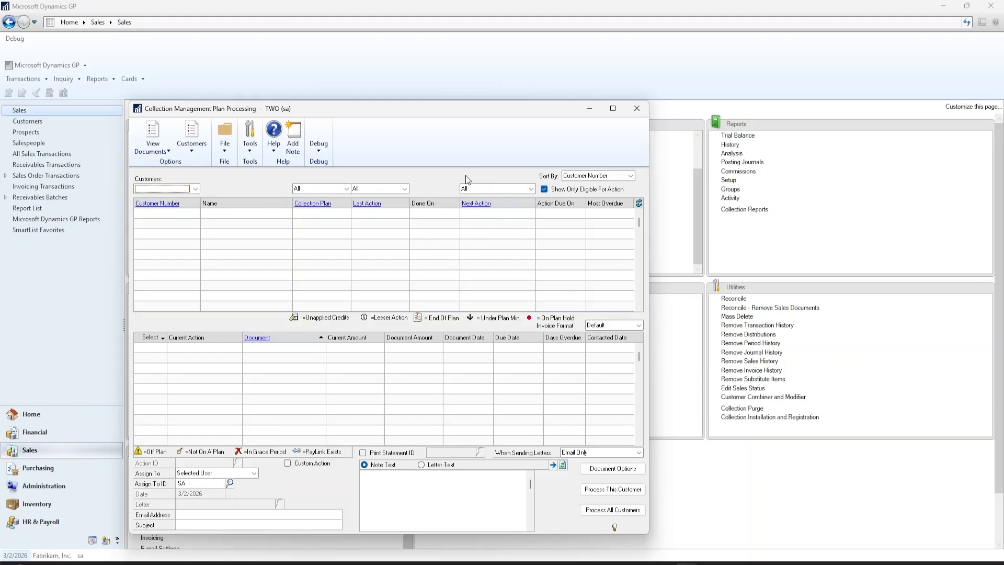
pyautogui.click(196, 189)
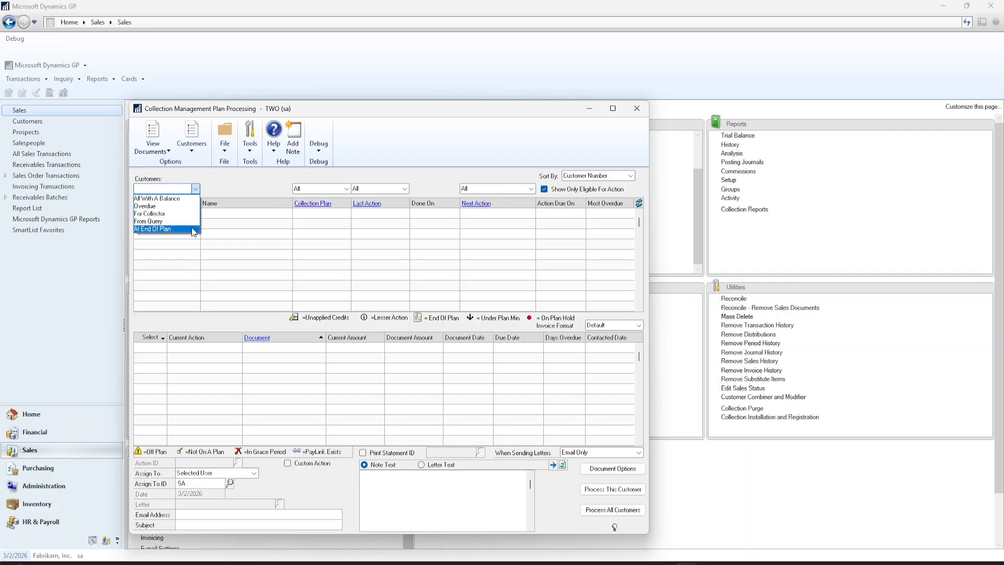
pyautogui.click(182, 205)
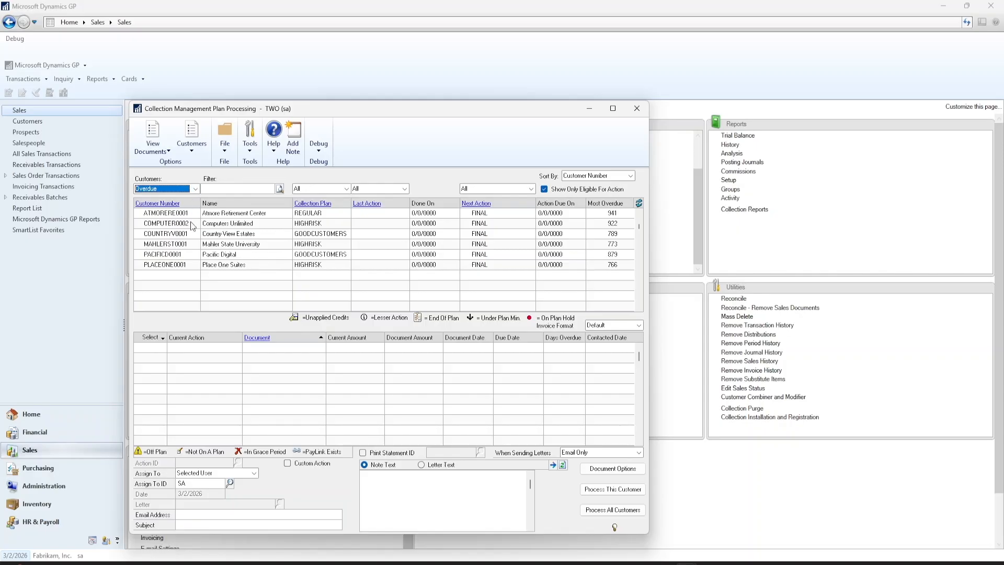
# Examine the filter choices for collection plan, last action and next action without changing them
pyautogui.click(346, 188)
pyautogui.click(346, 188)
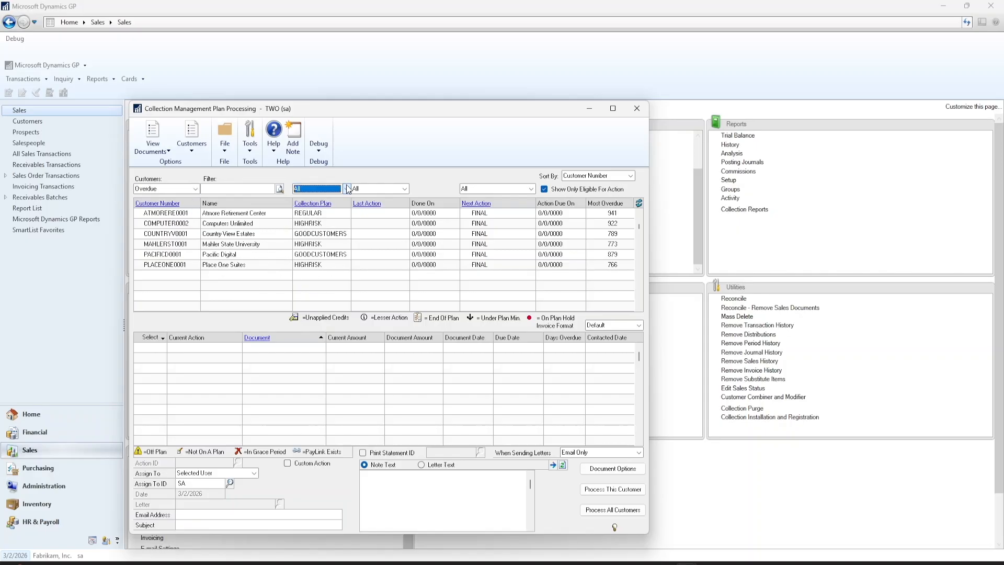
pyautogui.click(405, 188)
pyautogui.click(405, 189)
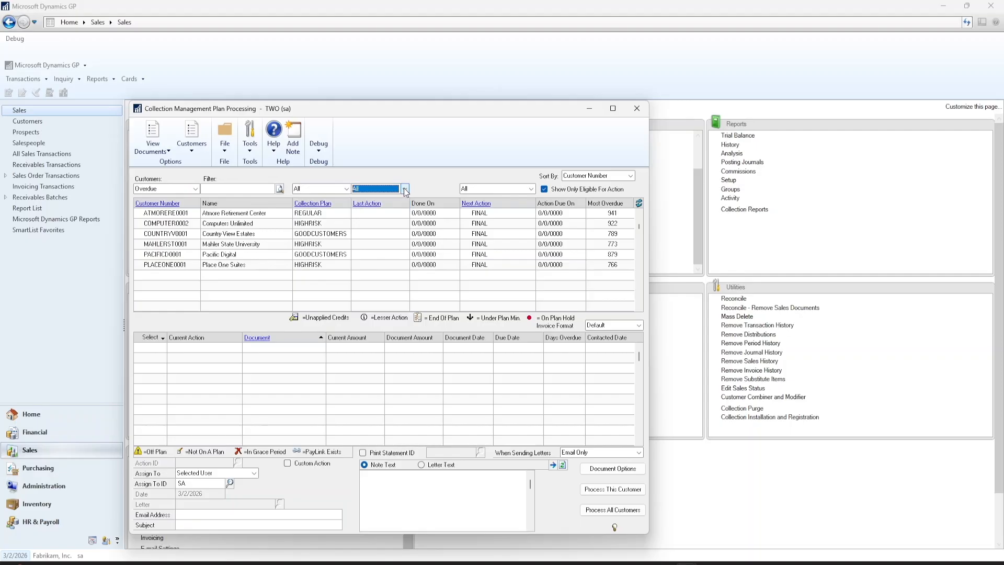
pyautogui.click(530, 189)
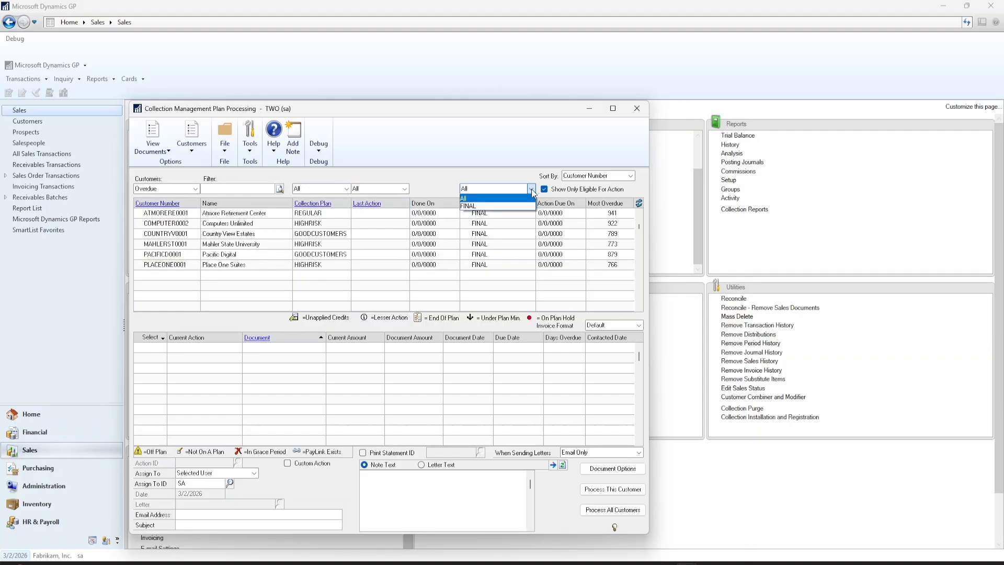
pyautogui.click(532, 190)
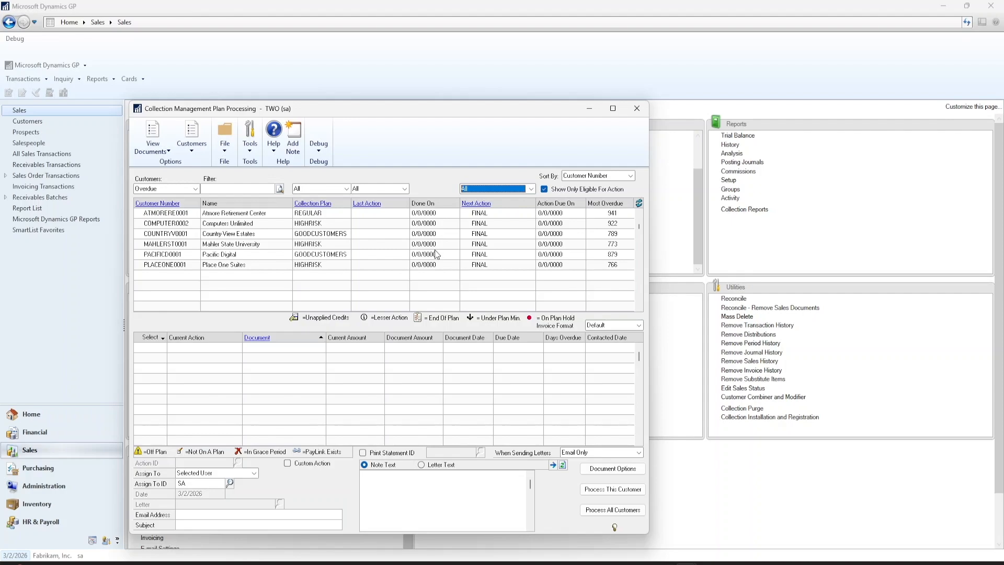
# Filter the overdue customers to the HIGHRISK collection plan and restore the filter to All
pyautogui.click(346, 189)
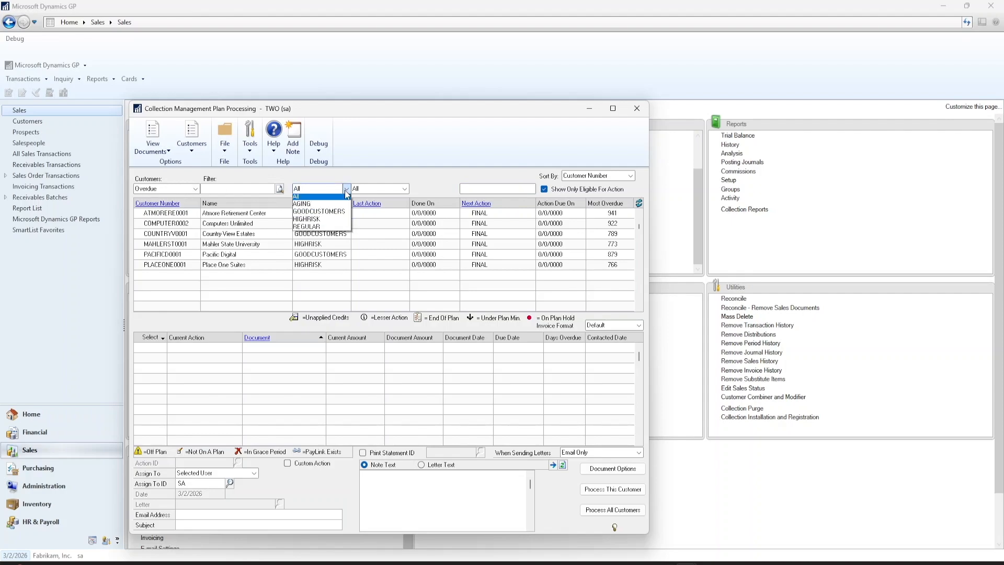
pyautogui.click(313, 218)
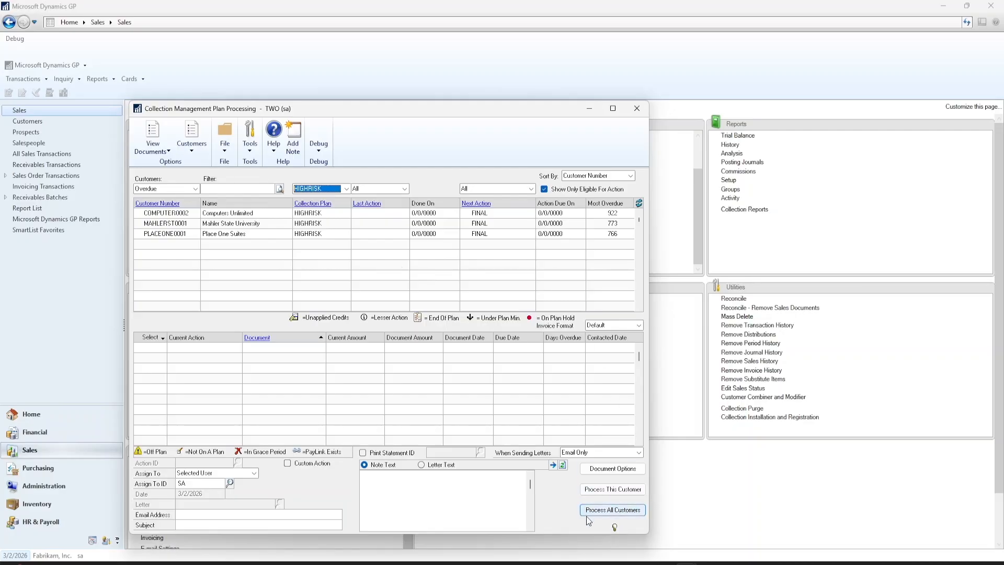
pyautogui.click(344, 189)
pyautogui.click(327, 199)
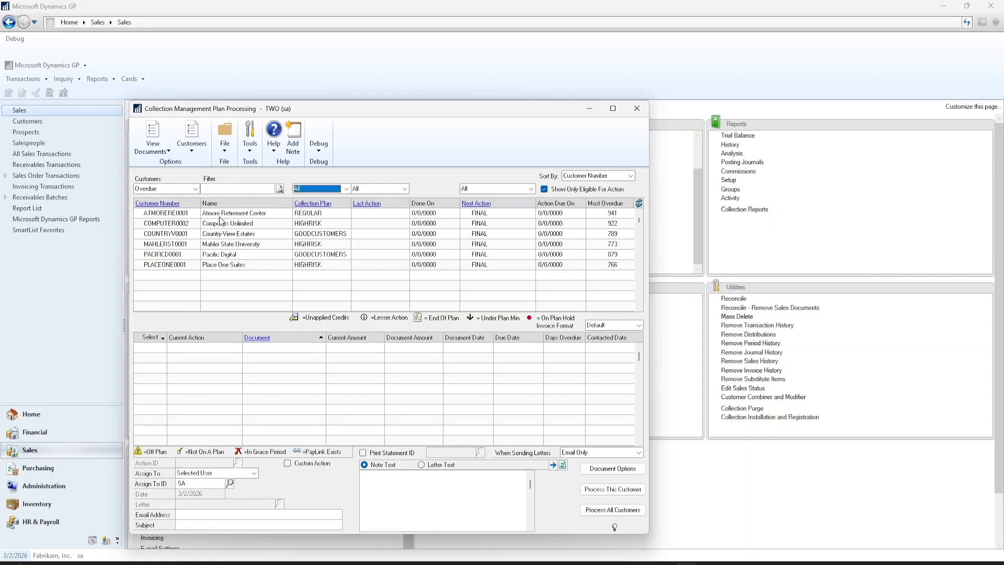
# Display Pacific Digital's documents and insert the line "I know we spoke" below the greeting in its letter text
pyautogui.click(222, 256)
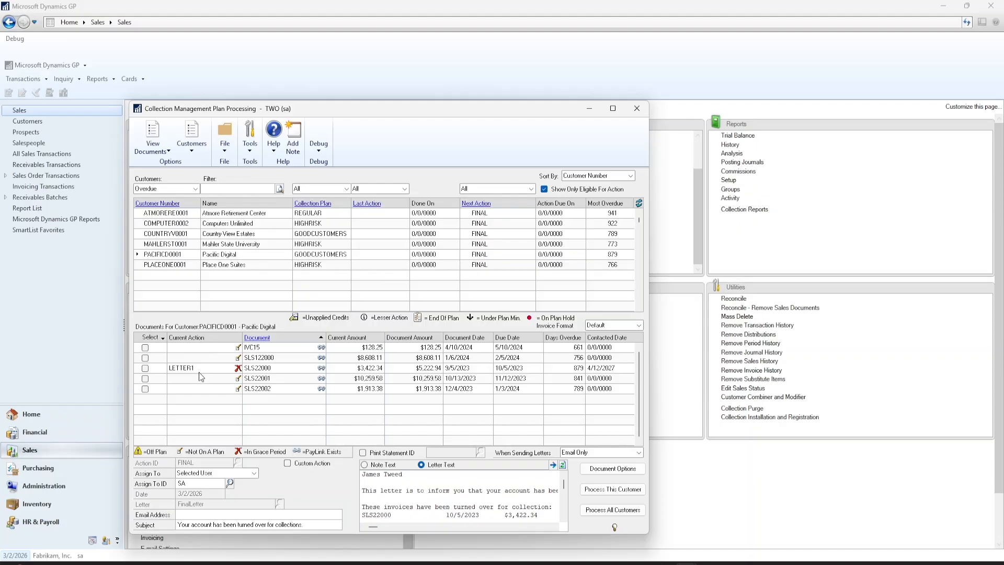
pyautogui.click(146, 347)
pyautogui.click(146, 348)
pyautogui.click(416, 477)
pyautogui.press('Return')
pyautogui.press('Return')
pyautogui.write('I know we sp')
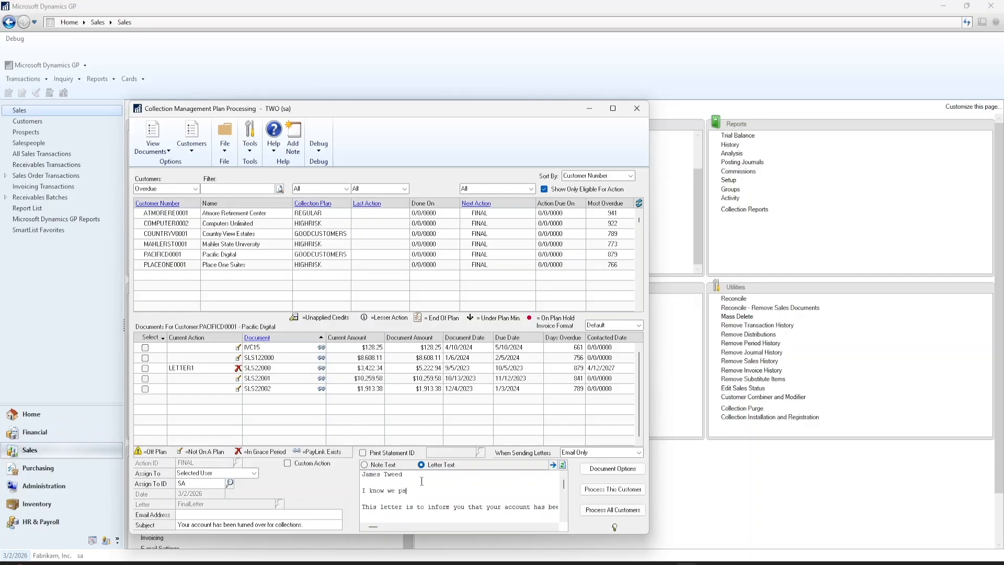
pyautogui.write('oke')
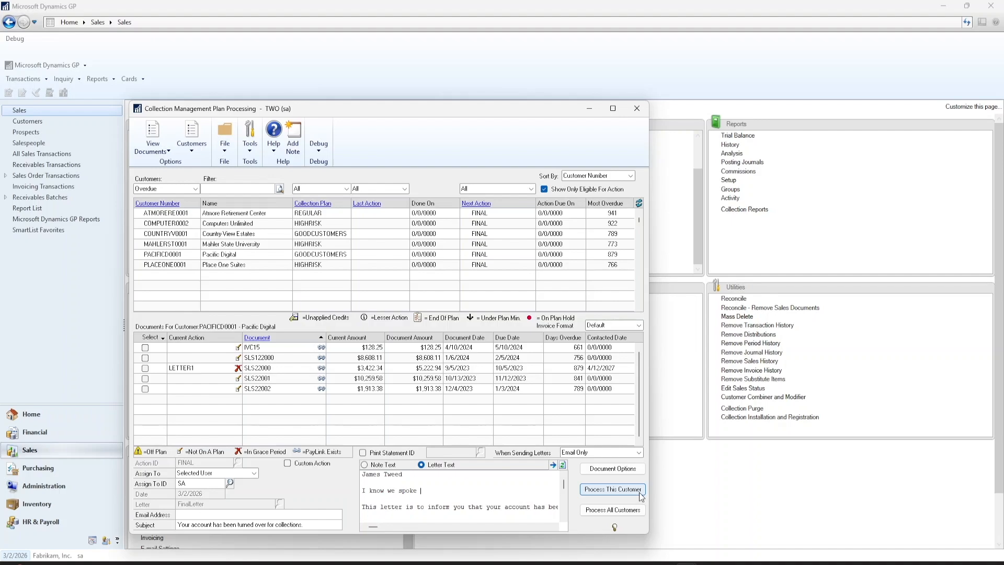
# Remove Pacific Digital from the overdue customer list and refresh the list
pyautogui.click(257, 254)
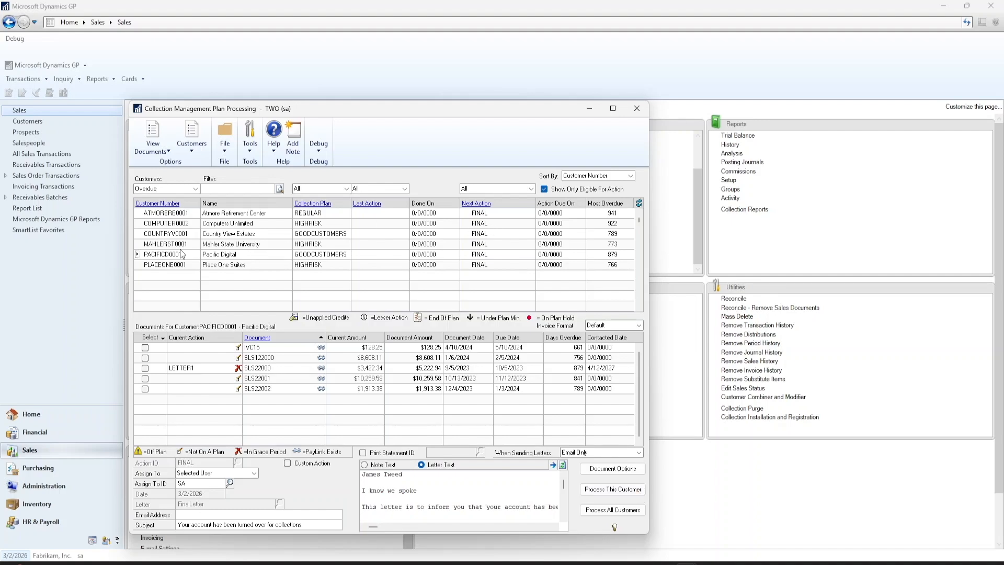
pyautogui.click(192, 148)
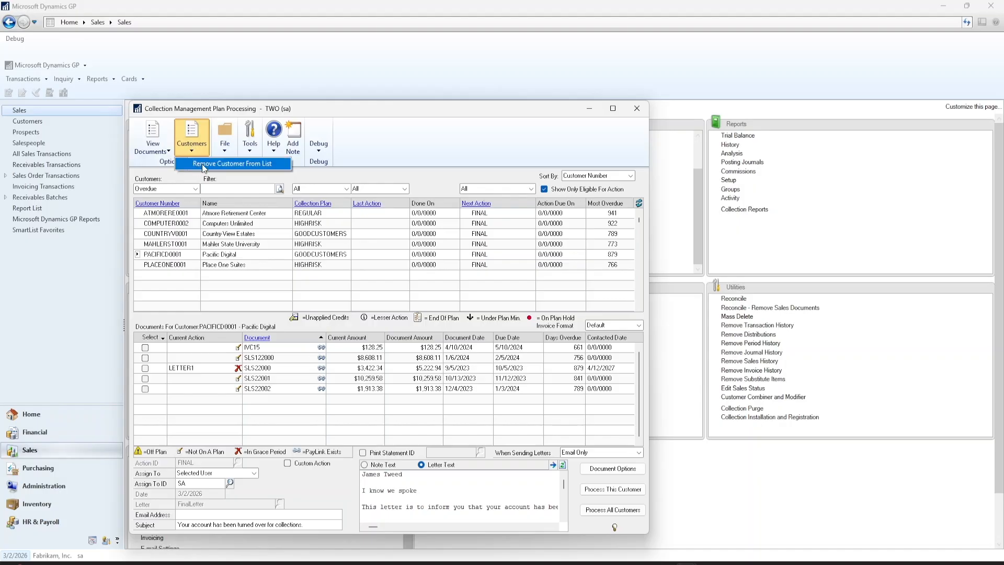
pyautogui.click(201, 164)
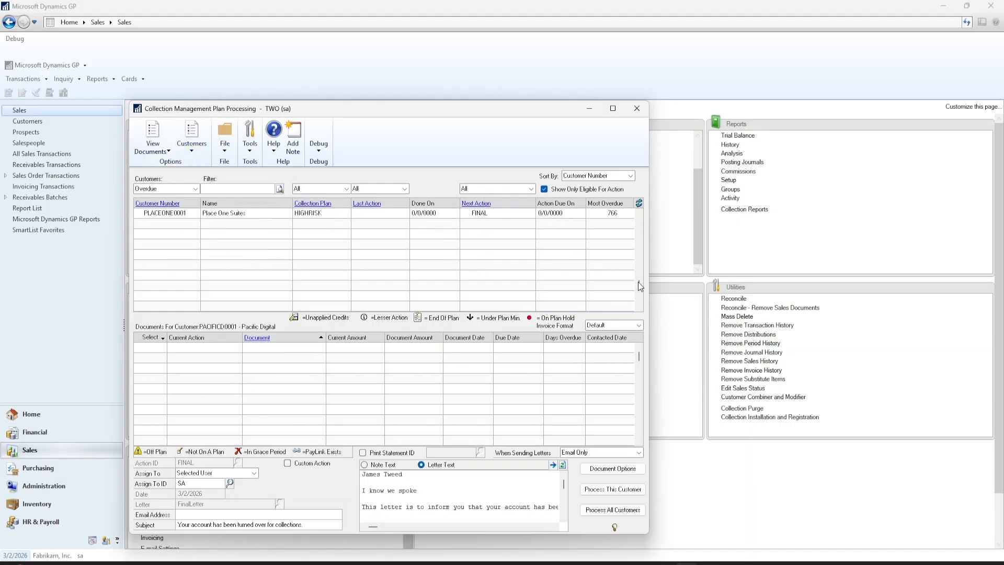
pyautogui.click(639, 204)
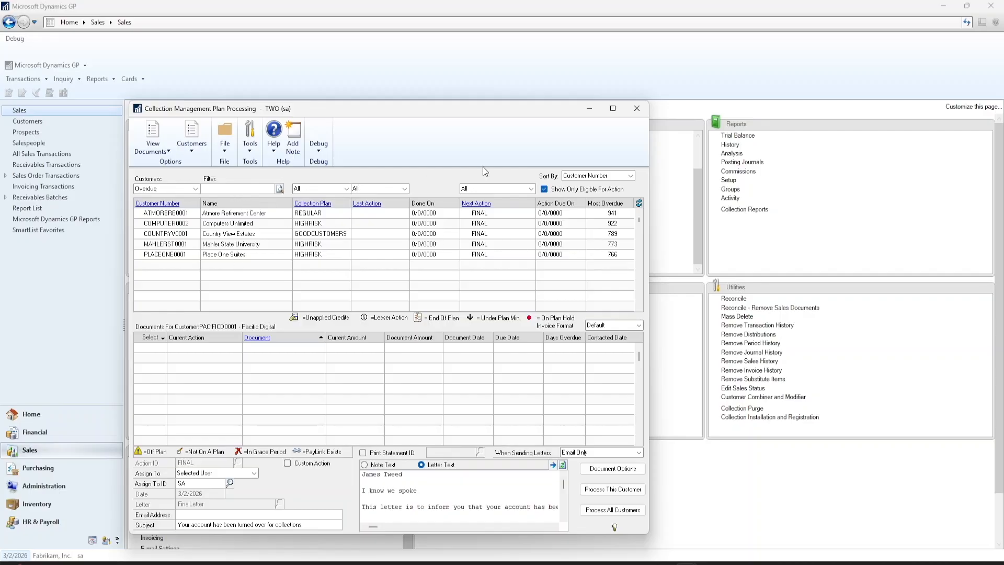
# Close and reopen Collection Plan Processing, and list the Overdue customers again
pyautogui.click(636, 108)
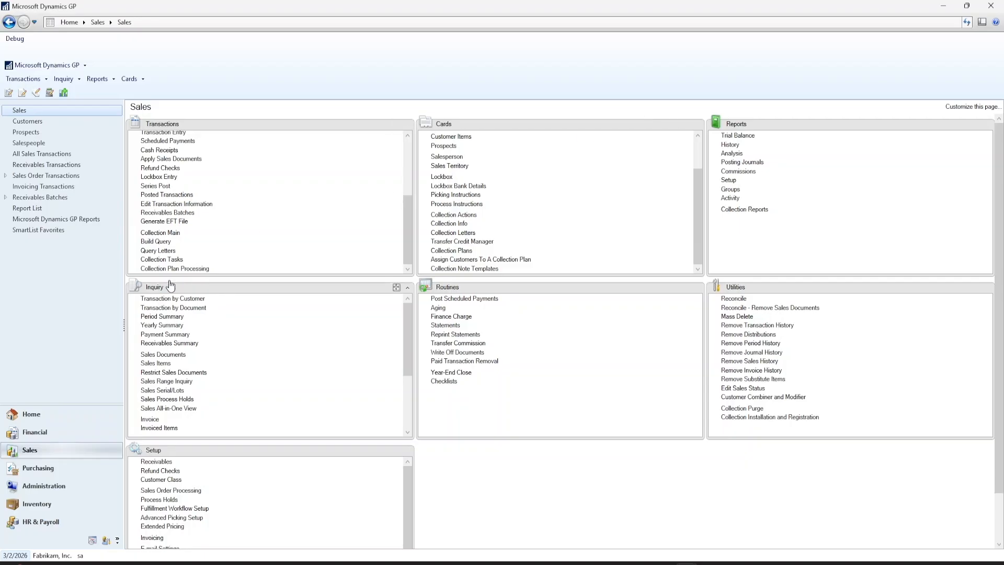
pyautogui.click(181, 269)
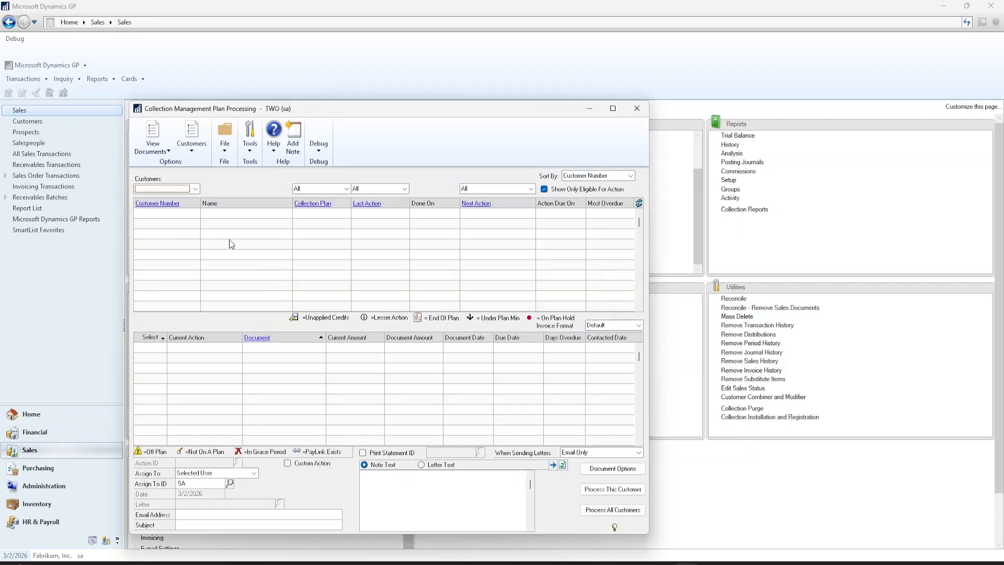
pyautogui.click(187, 189)
pyautogui.click(180, 207)
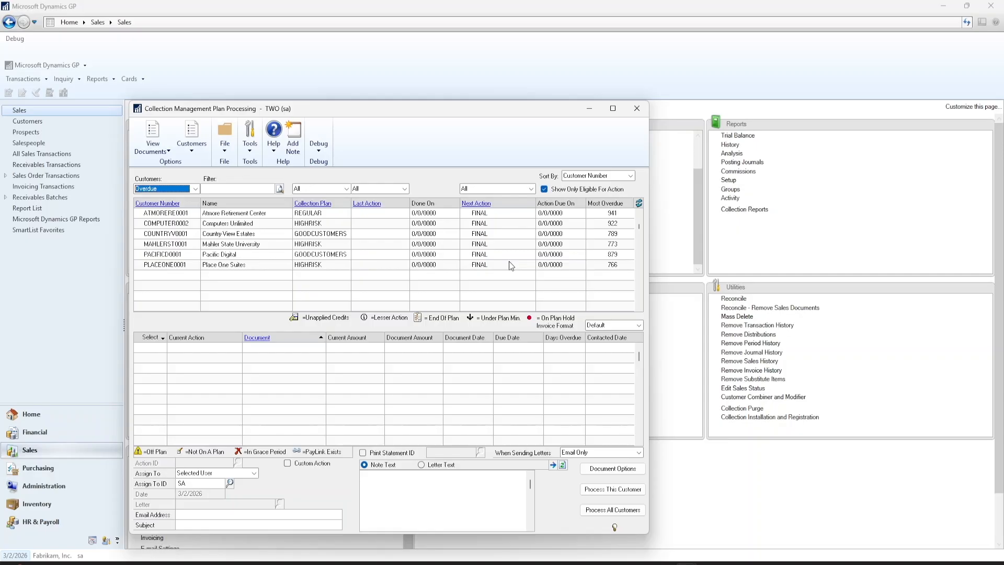
# Examine the enlarged summary for processing all customers and its letter-sending choices, and close it without processing
pyautogui.click(622, 511)
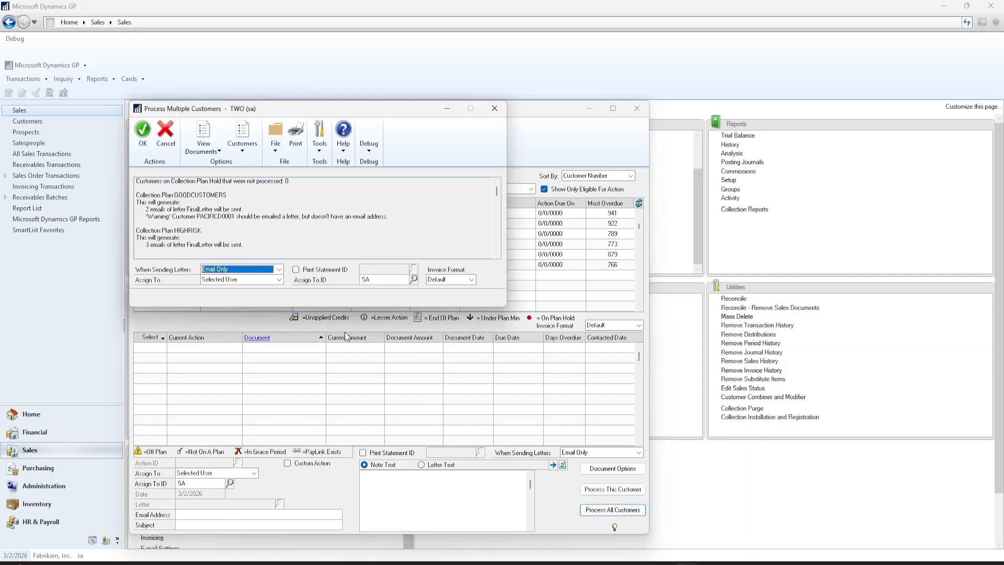
pyautogui.moveTo(341, 306); pyautogui.dragTo(354, 536)
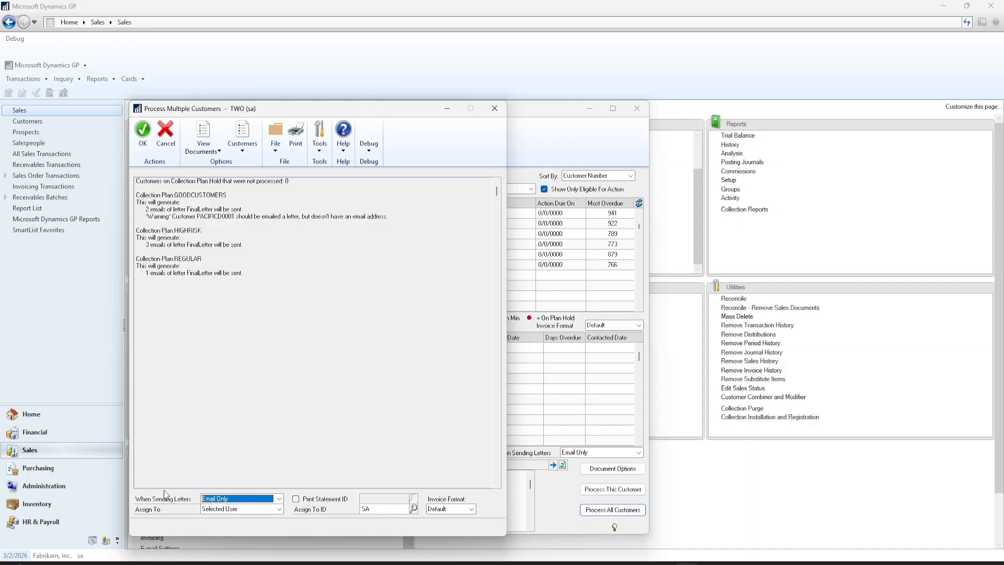
pyautogui.click(280, 498)
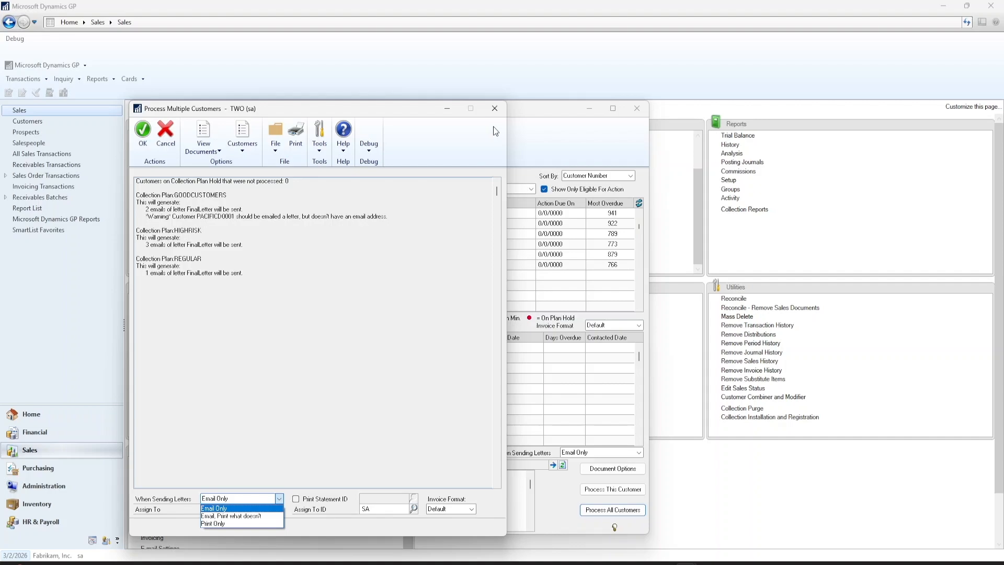
pyautogui.click(495, 112)
pyautogui.click(494, 111)
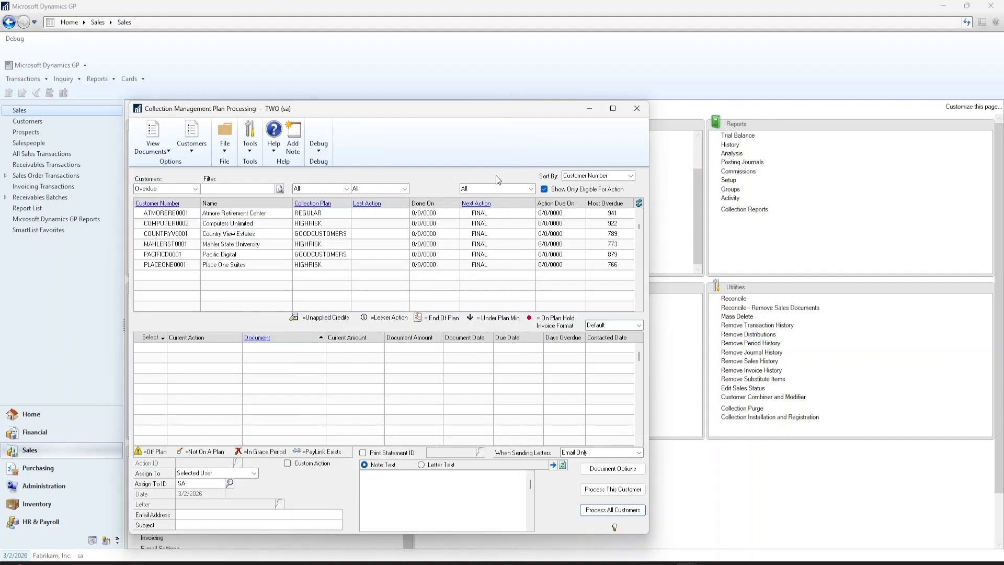